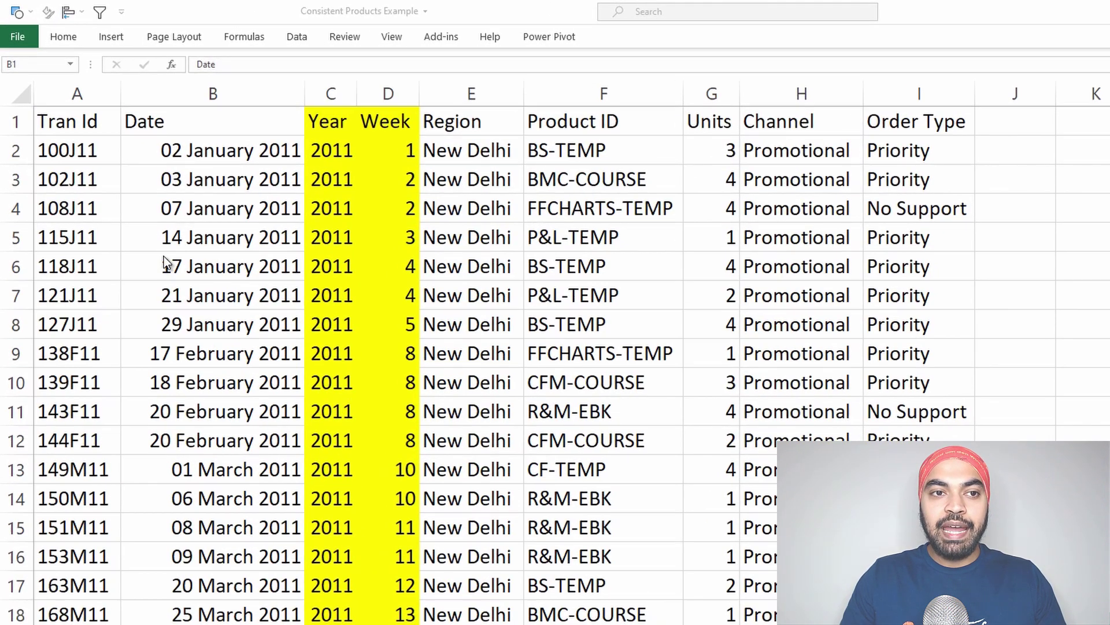
Inspect the source data's date, Year, Product ID and Units columns
left_click(87, 153)
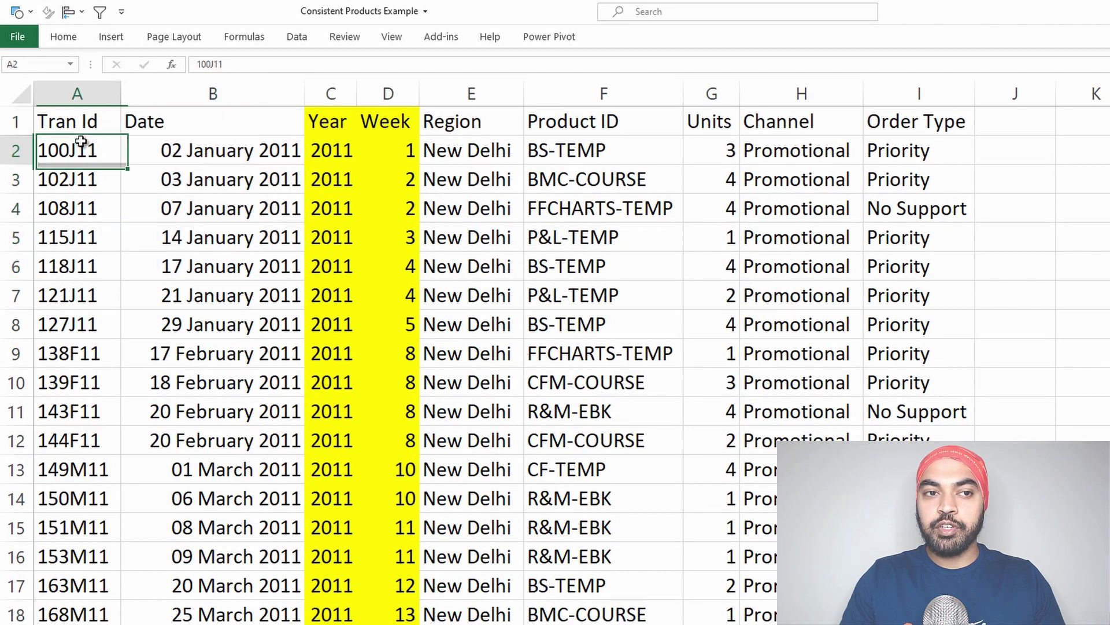
left_click(252, 155)
left_click_drag(252, 155, 251, 302)
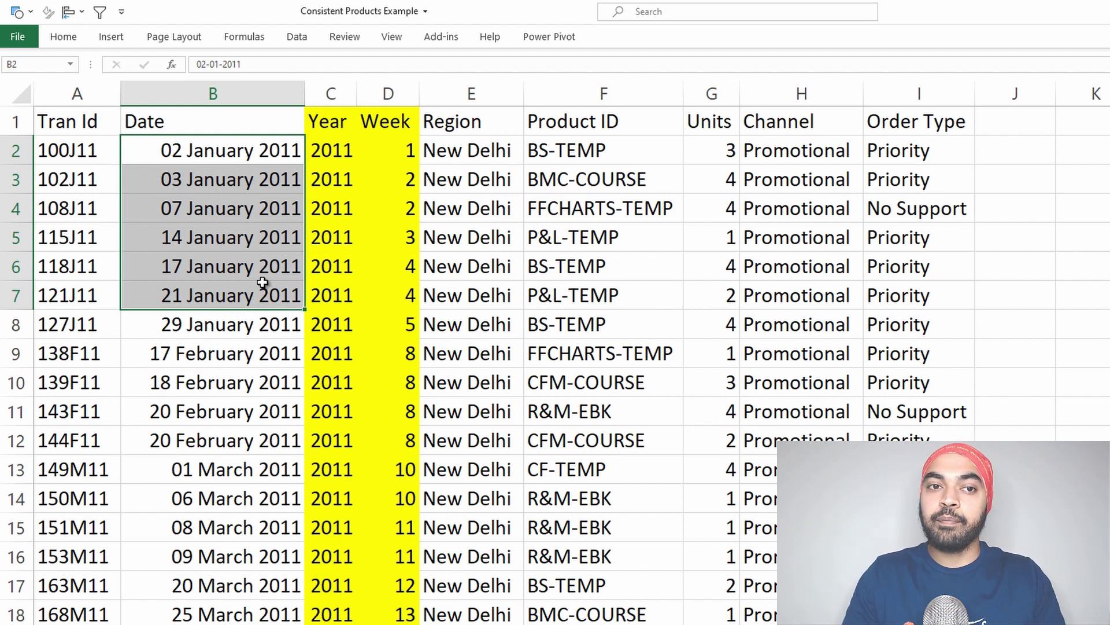
left_click(344, 154)
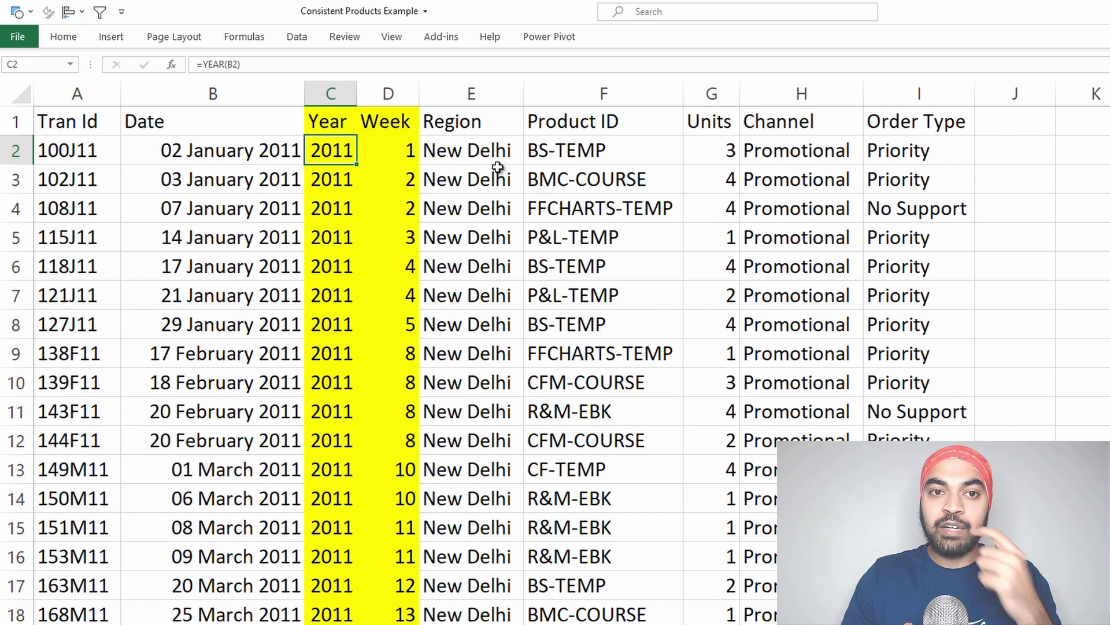
left_click(619, 153)
left_click(736, 151)
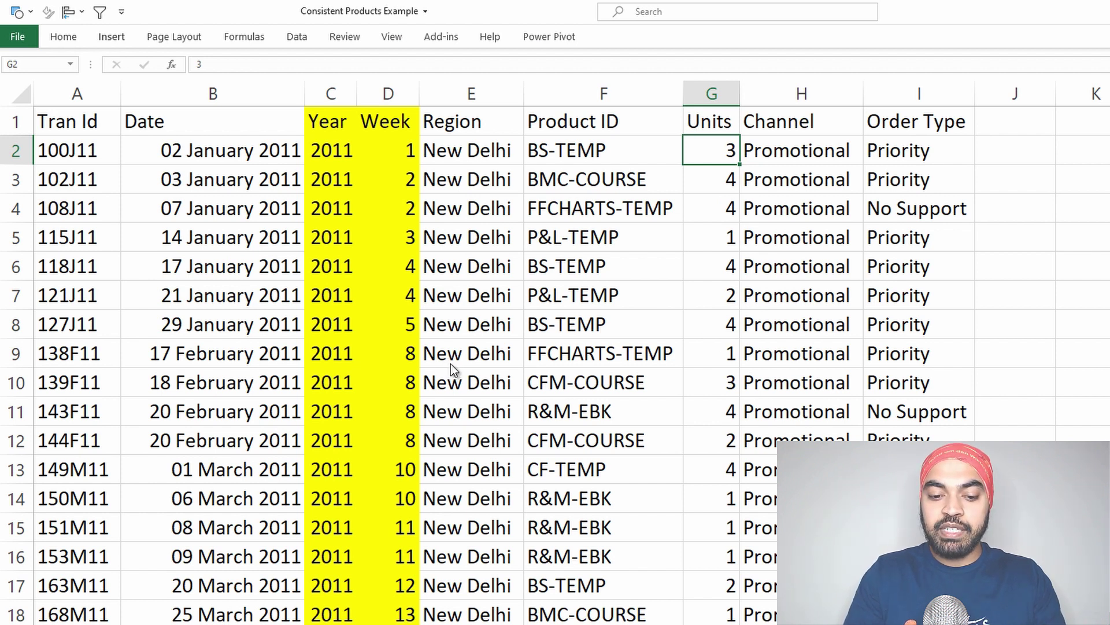
Insert a PivotTable on a new sheet and zoom the sheet to 200%
key("alt+n")
key("v")
key("Return")
left_click(265, 233)
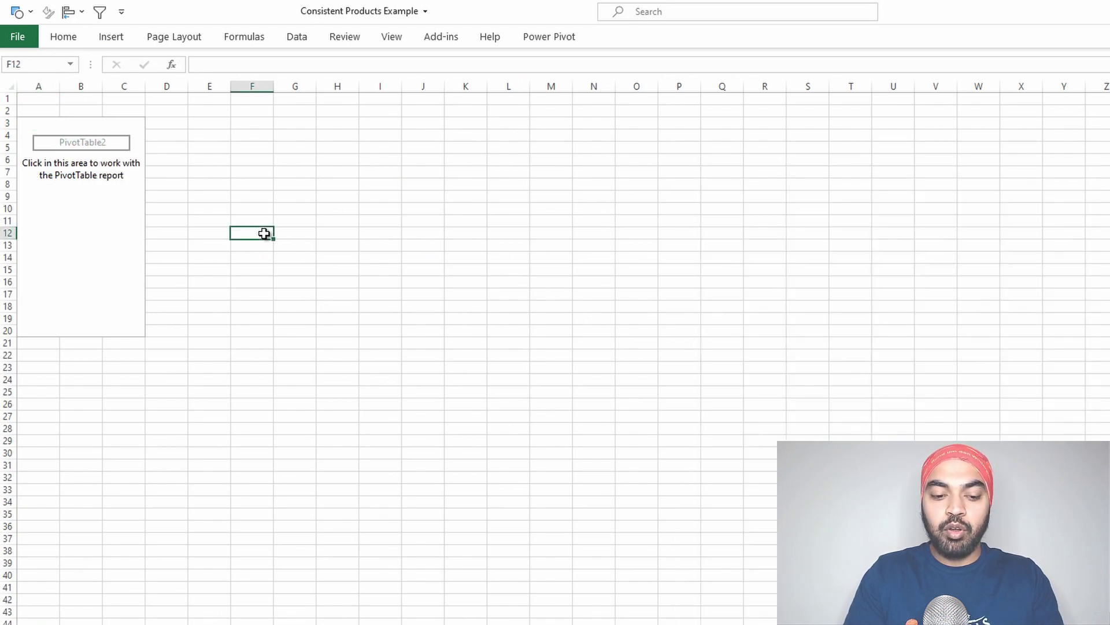
key("alt+w")
type("q200")
key("Return")
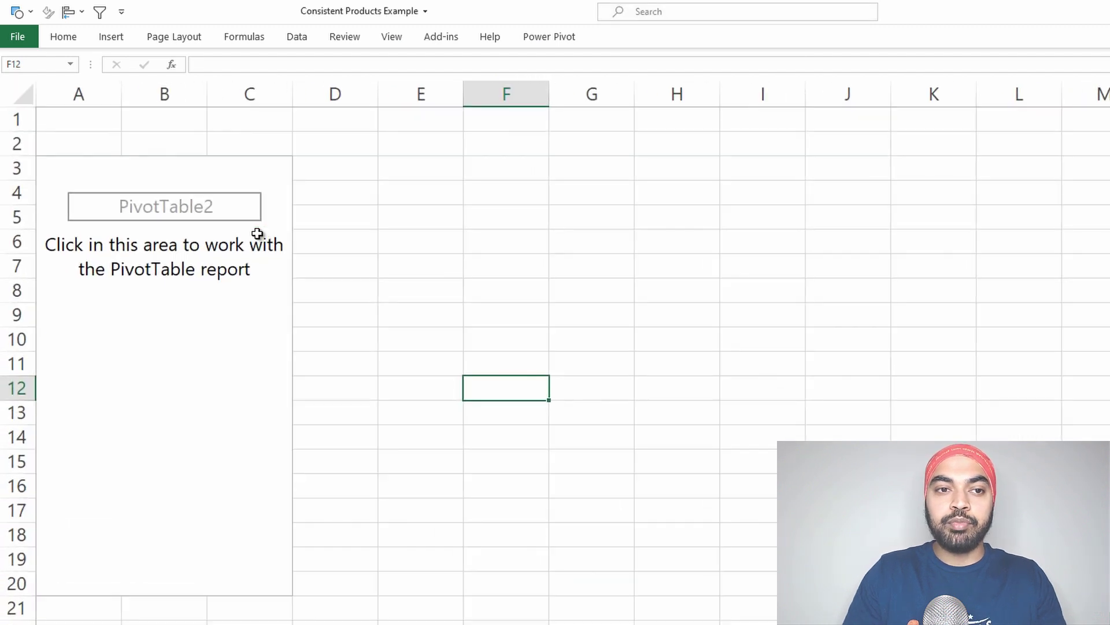
Add Year, Week and Product ID as row fields in the pivot table
left_click(133, 221)
mouse_move(763, 163)
left_mouse_down()
mouse_move(538, 155)
mouse_move(340, 108)
left_mouse_up()
left_click_drag(369, 244, 665, 429)
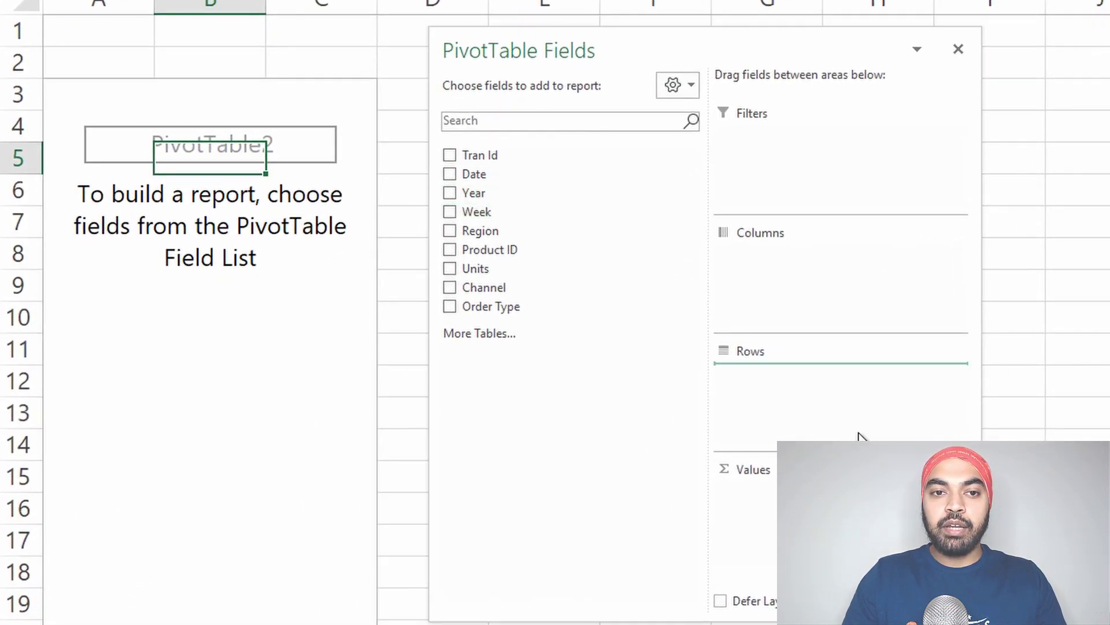
left_click_drag(859, 437, 856, 431)
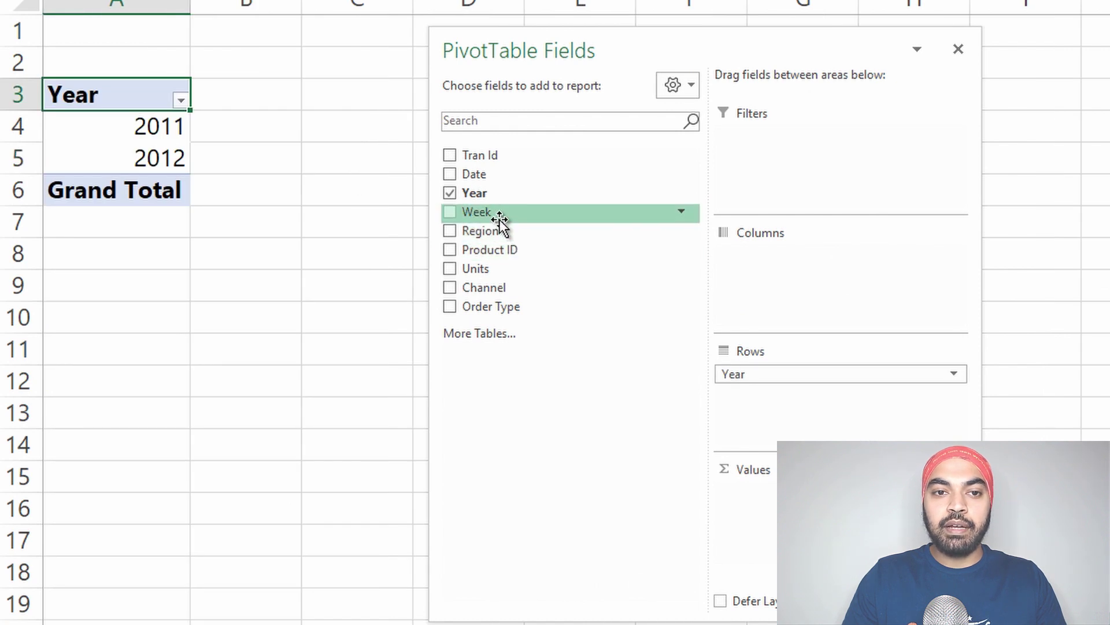
left_click_drag(499, 220, 798, 401)
left_click_drag(509, 249, 834, 427)
Remove the Week subtotal rows from the pivot table
left_click(238, 190)
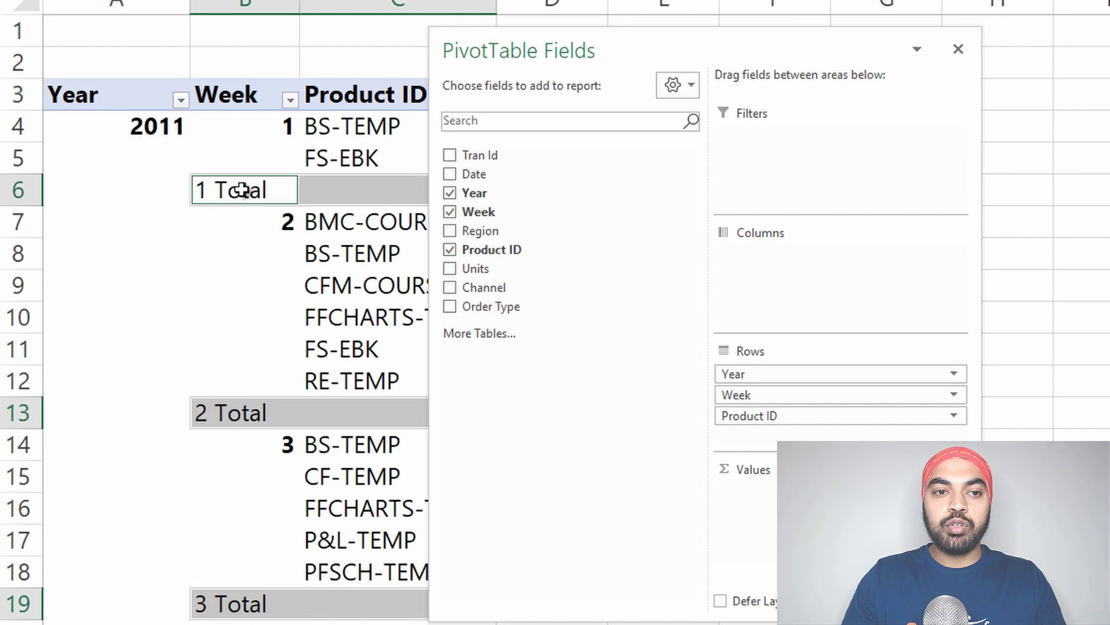
right_click(241, 190)
left_click(293, 353)
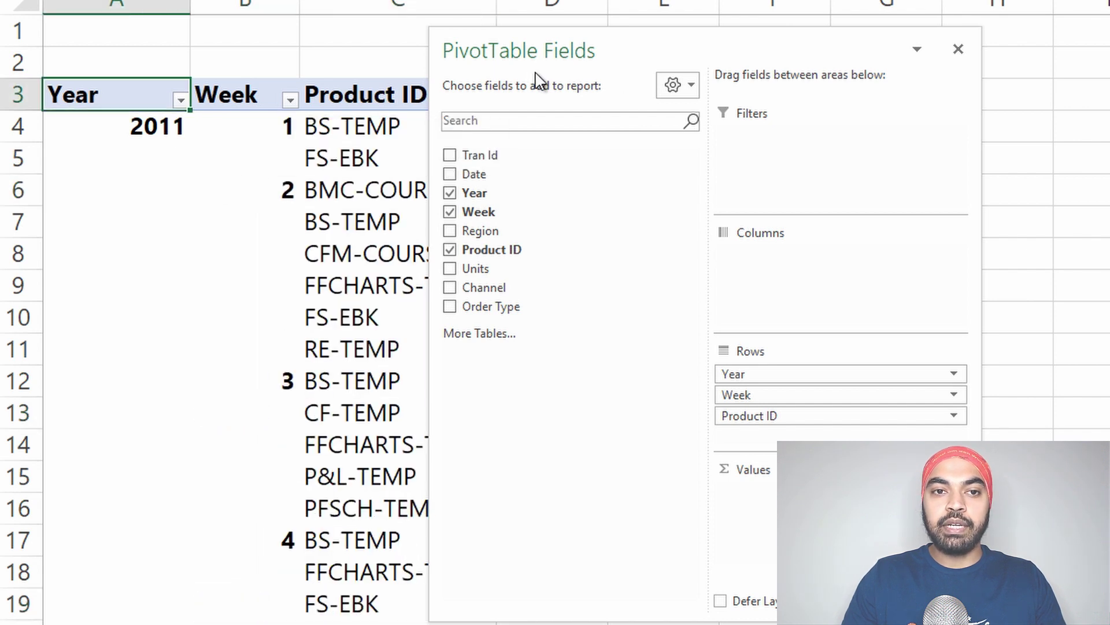
left_click_drag(537, 81, 764, 99)
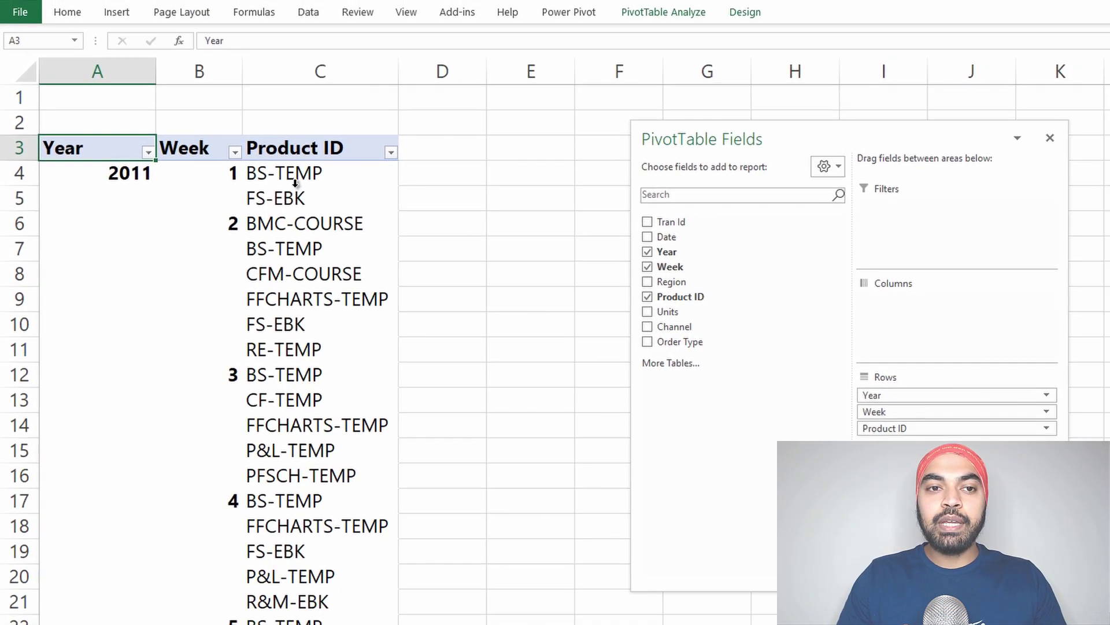
left_click(272, 186)
left_click(273, 208)
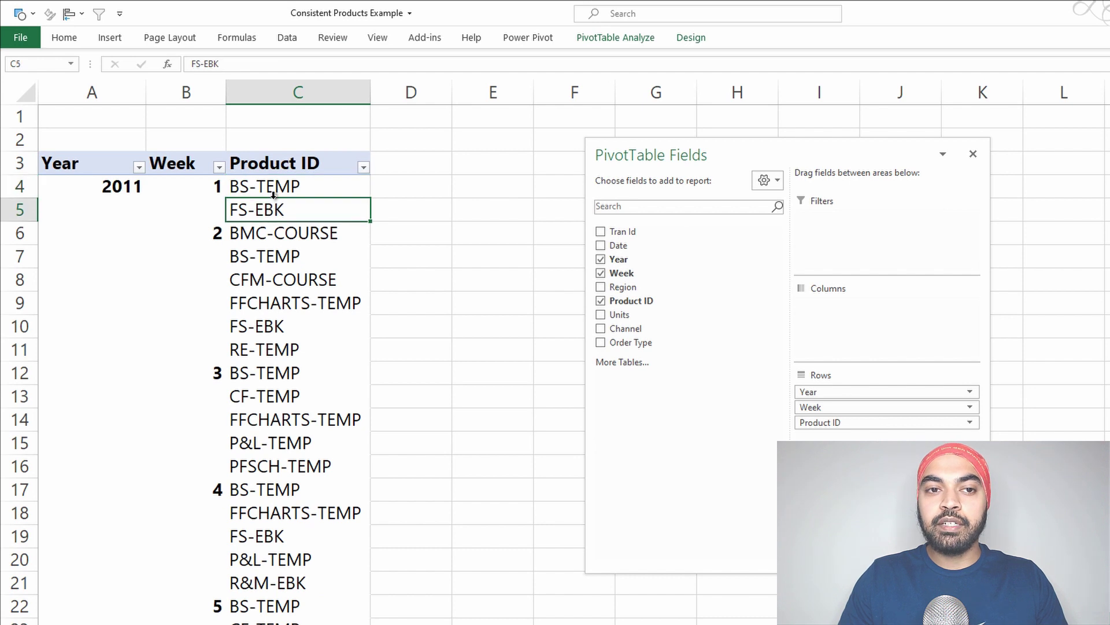
left_click_drag(272, 232, 263, 469)
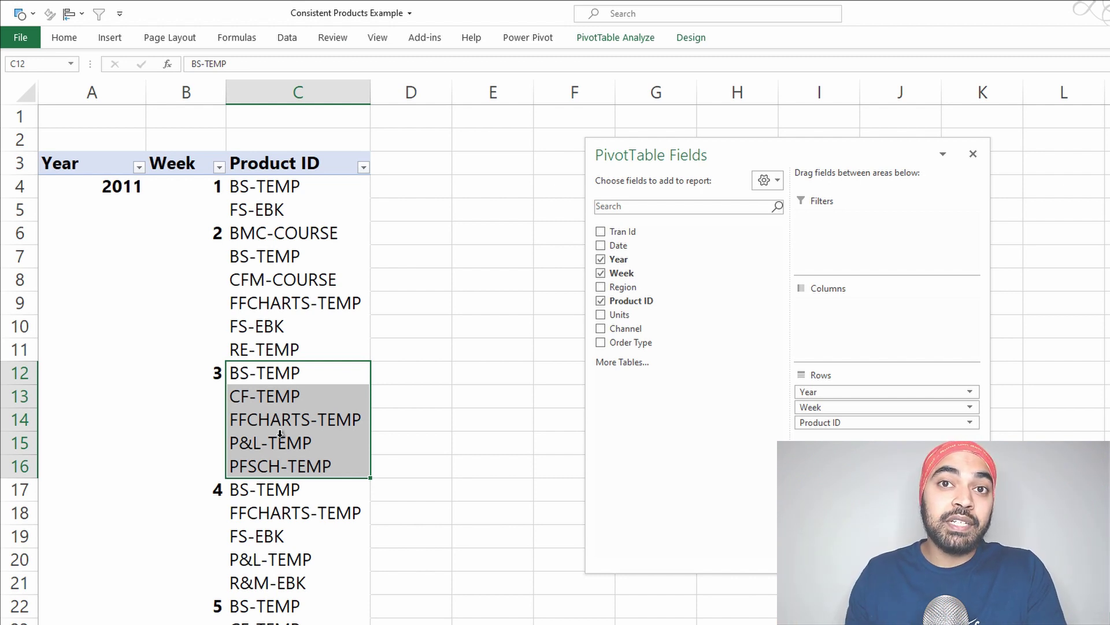
left_click(256, 374)
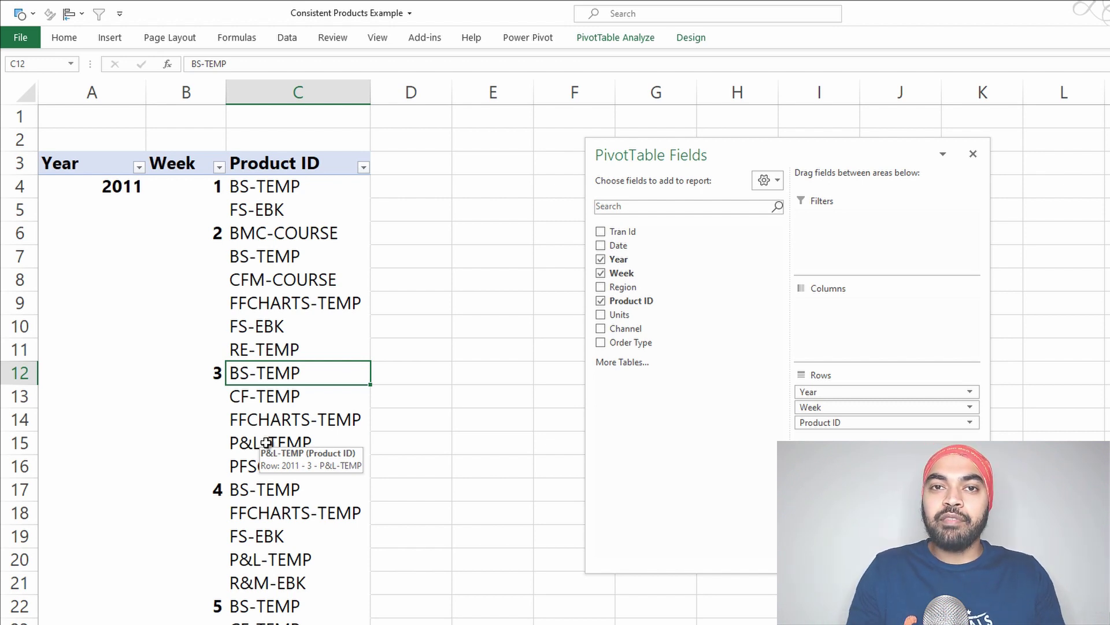
Enter a COUNTIF formula in D12 counting C12's product across $C$4:C12
double_click(398, 365)
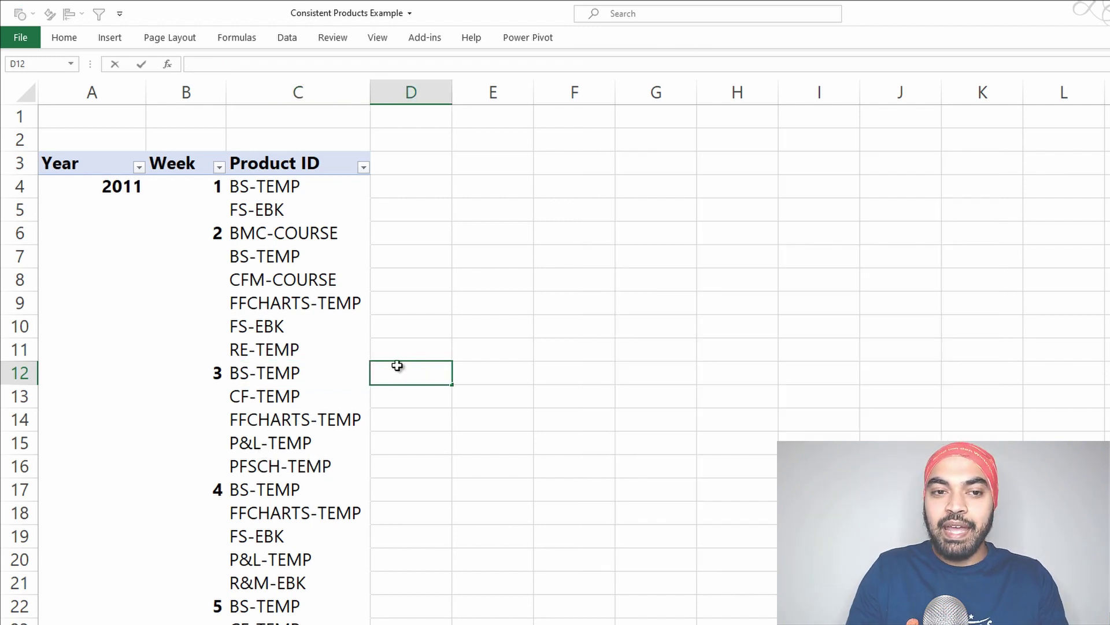
type("=counti")
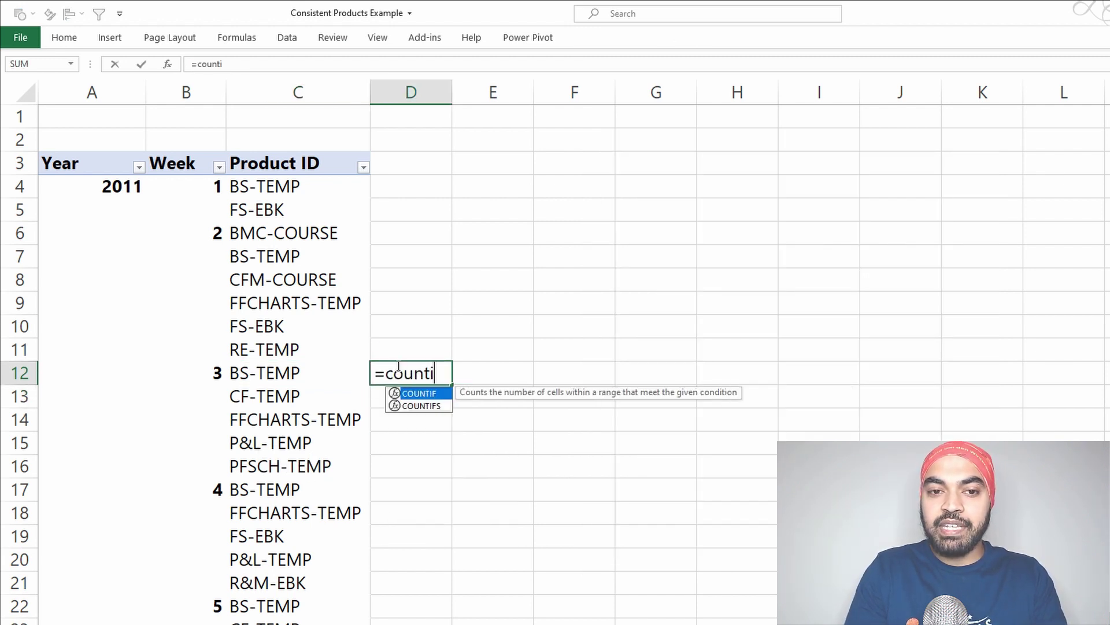
key("Tab")
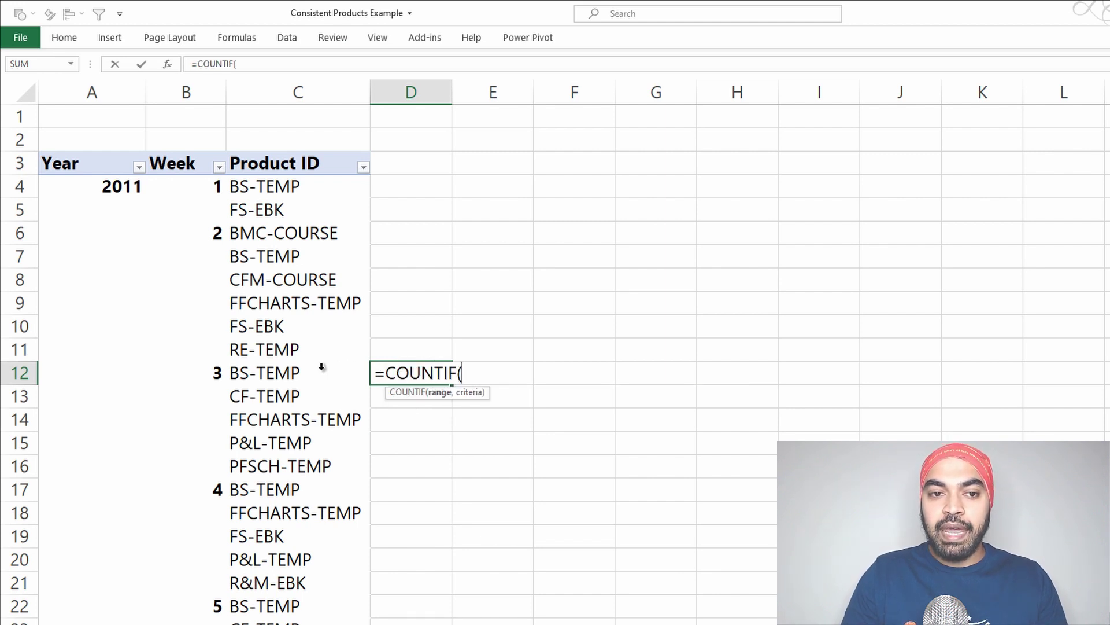
left_click(321, 367)
key("ctrl+shift+Up")
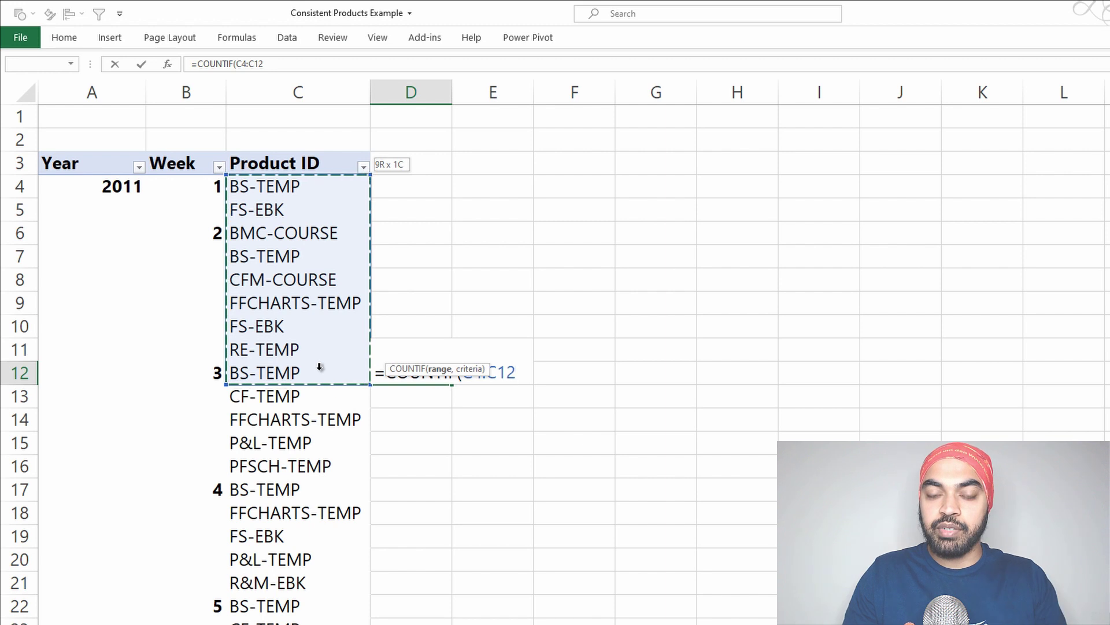
left_click_drag(319, 367, 319, 367)
key("F4")
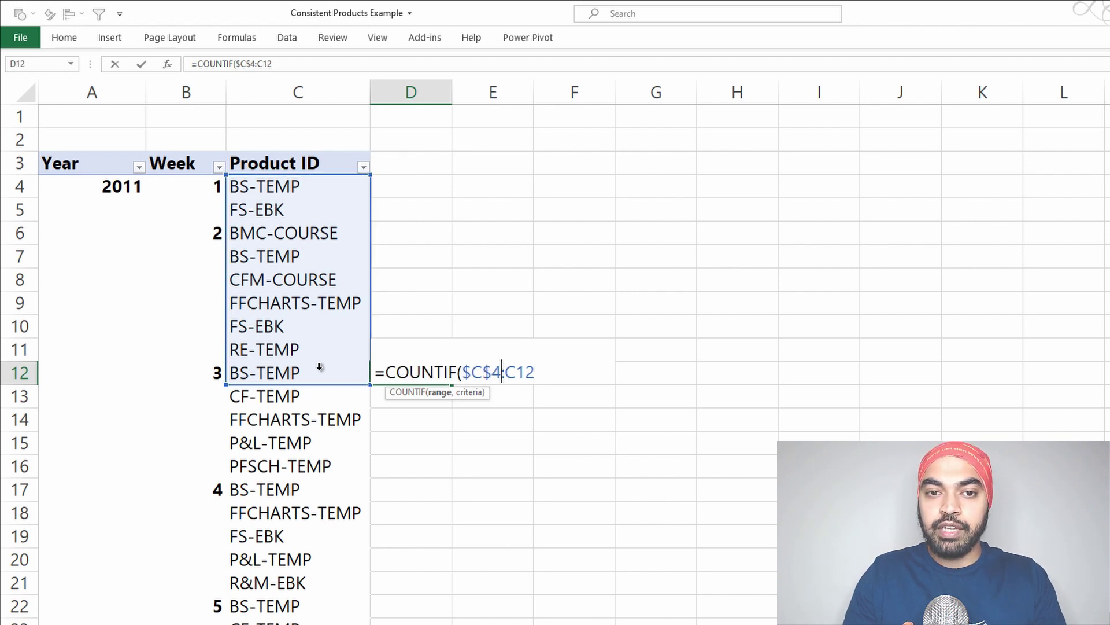
type(",")
left_click(319, 367)
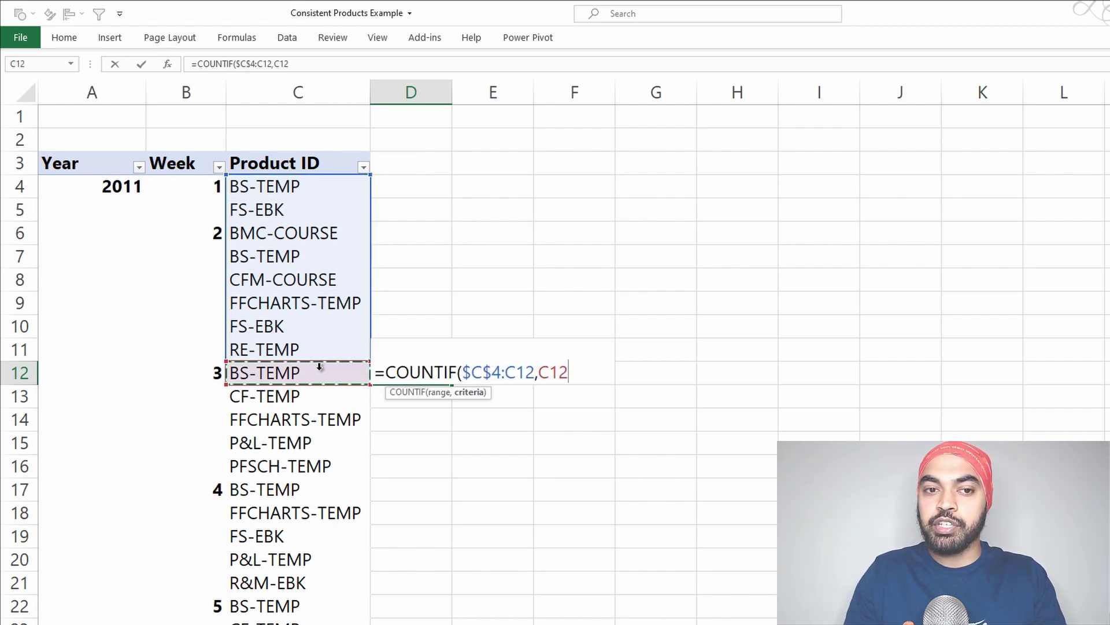
type(")")
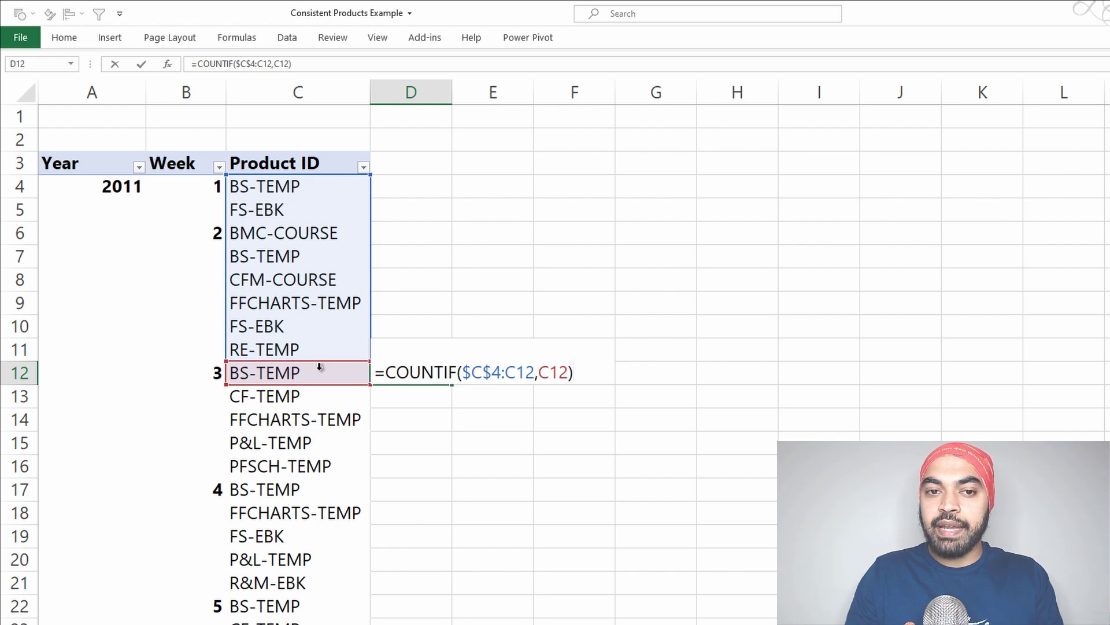
key("ctrl+Return")
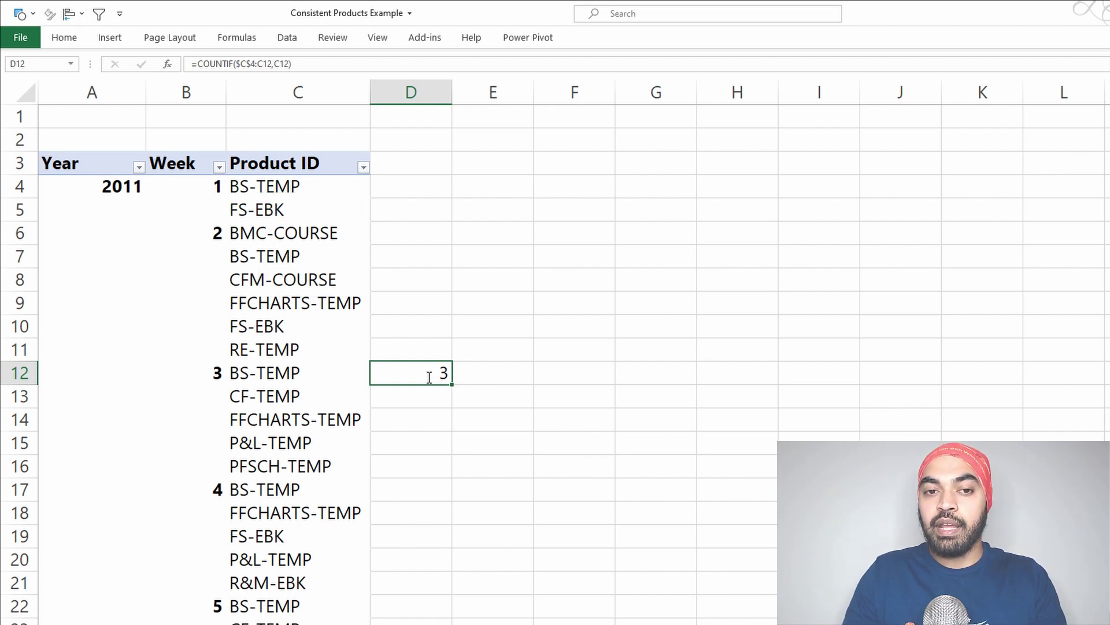
Commit D12's =COUNTIF($C$4:C12,C12)=3 flag and fill it down to D16
key("F2")
key("Return")
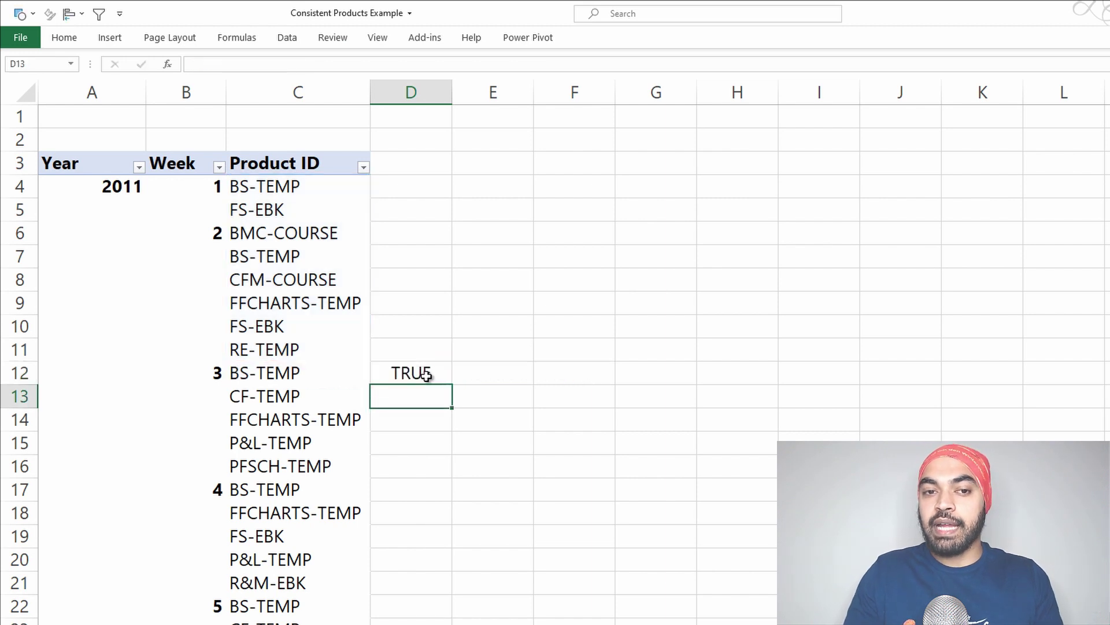
left_click(424, 373)
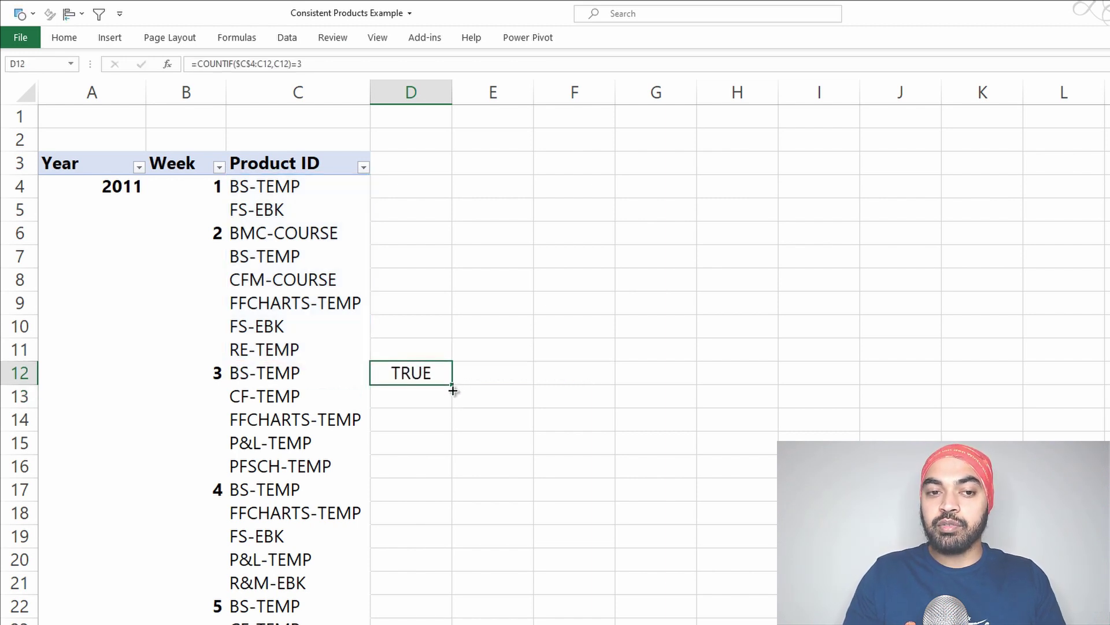
left_click_drag(453, 390, 448, 478)
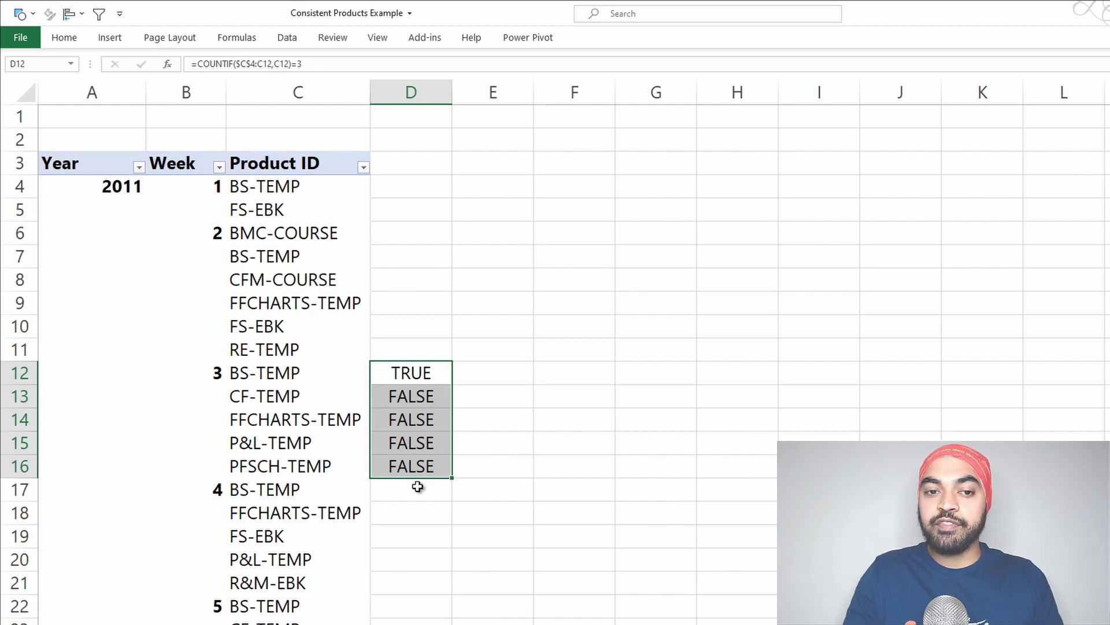
Enter =COUNTIF($C$6:C17,C17) in D17 to count the week 4 product
left_click(418, 486)
type("=counif")
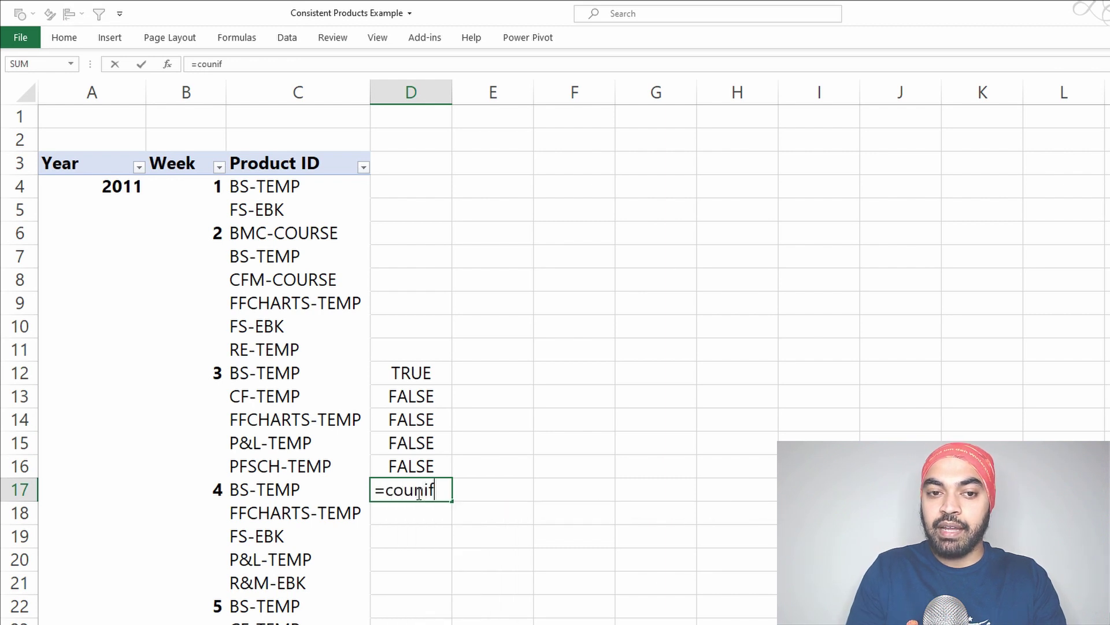
key("Tab")
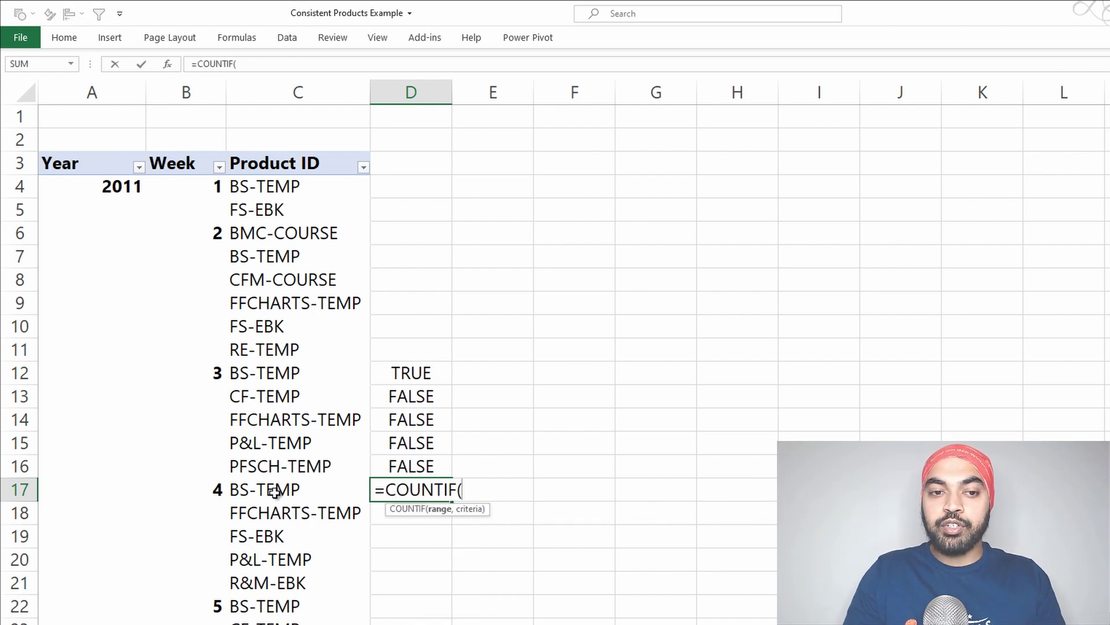
left_click(269, 491)
key("shift+Up")
key("shift+Up")
key("shift+Up")
key("shift+Up")
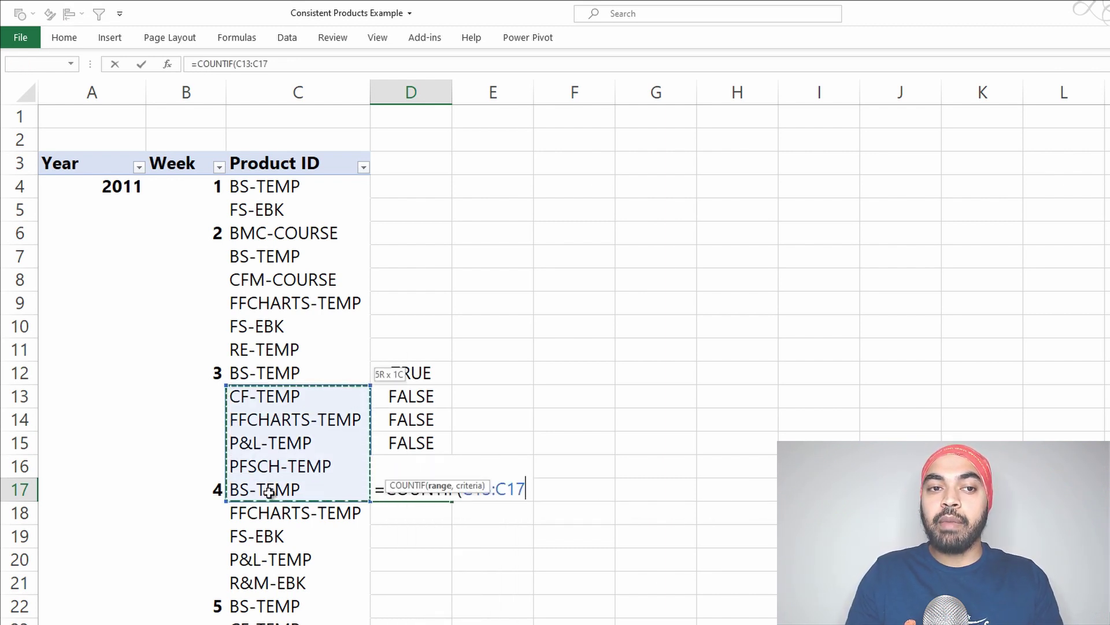
key("shift+Up")
key("shift+Up")
key("shift+Up")
key("shift+Up")
key("shift+Up")
key("shift+Up")
key("shift+Up")
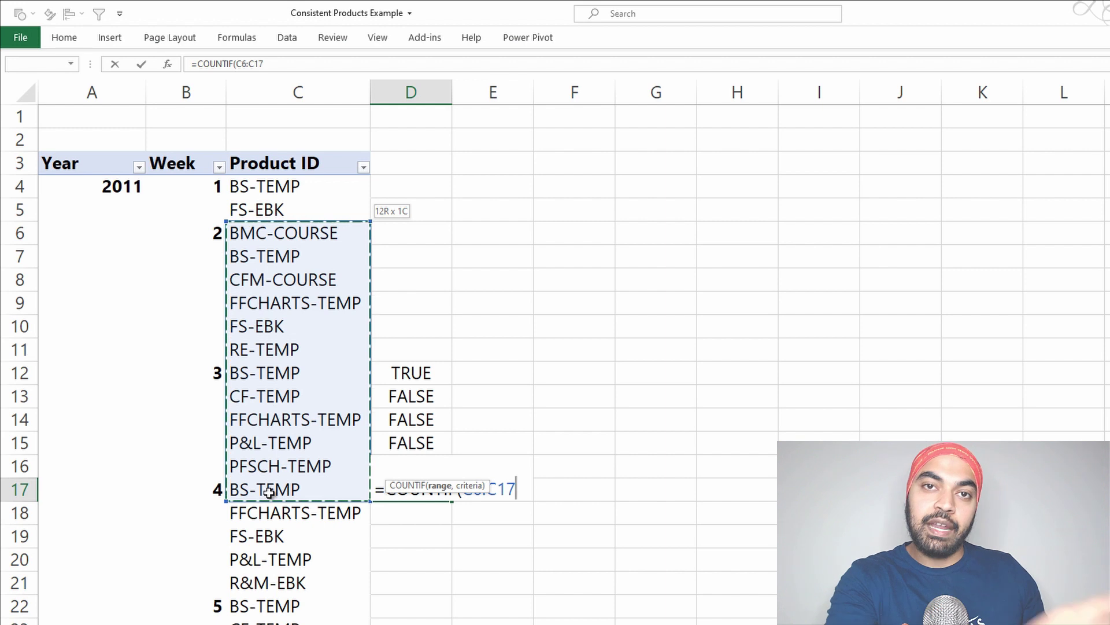
key("F2")
key("Left")
key("Left")
key("Left")
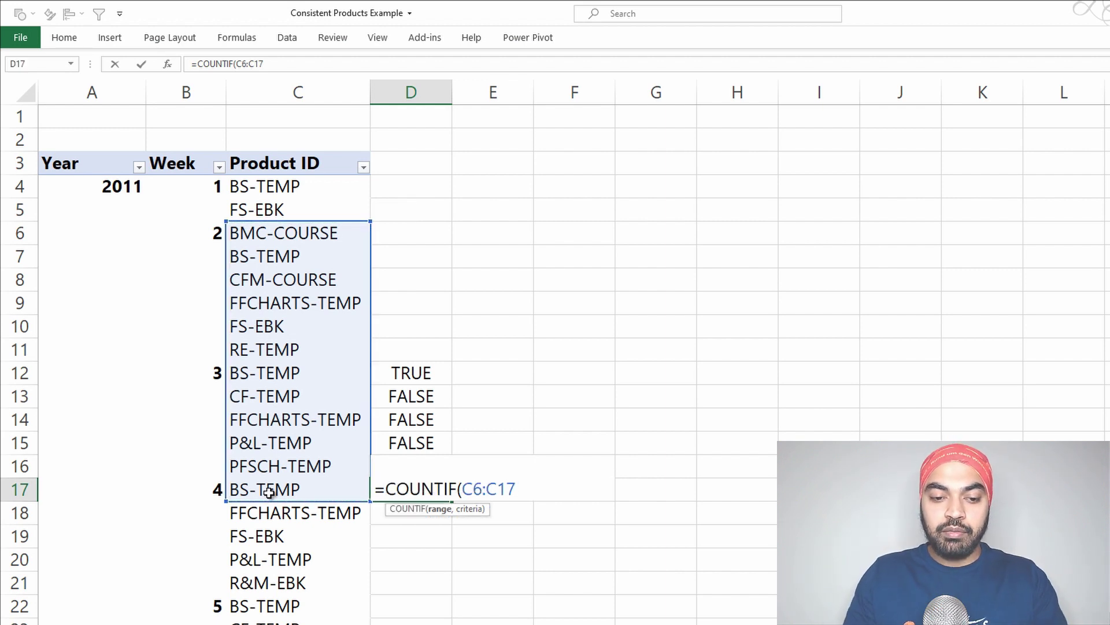
key("F4")
type(",")
left_click(267, 490)
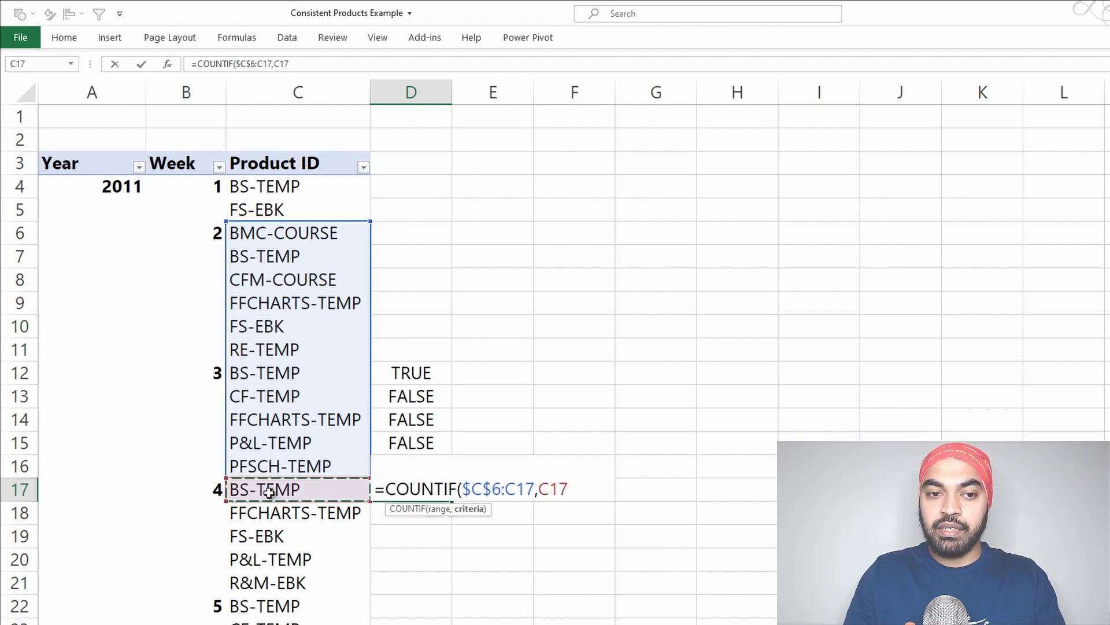
key("Return")
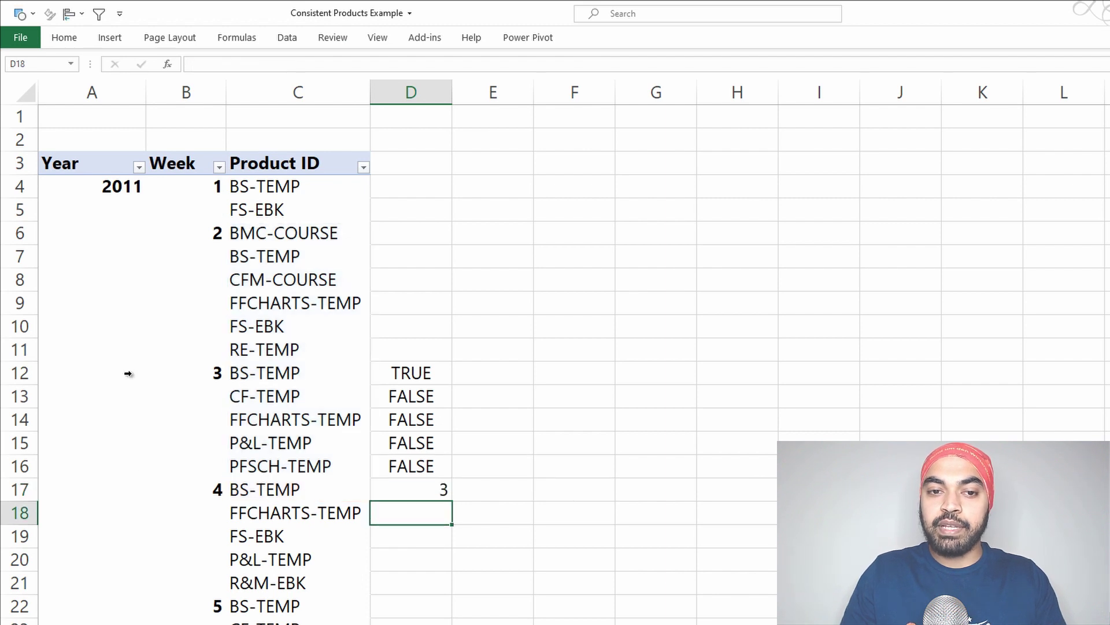
Add the =3 comparison so D17 shows TRUE, then fill it down to D21
key("Up")
key("F2")
type("3")
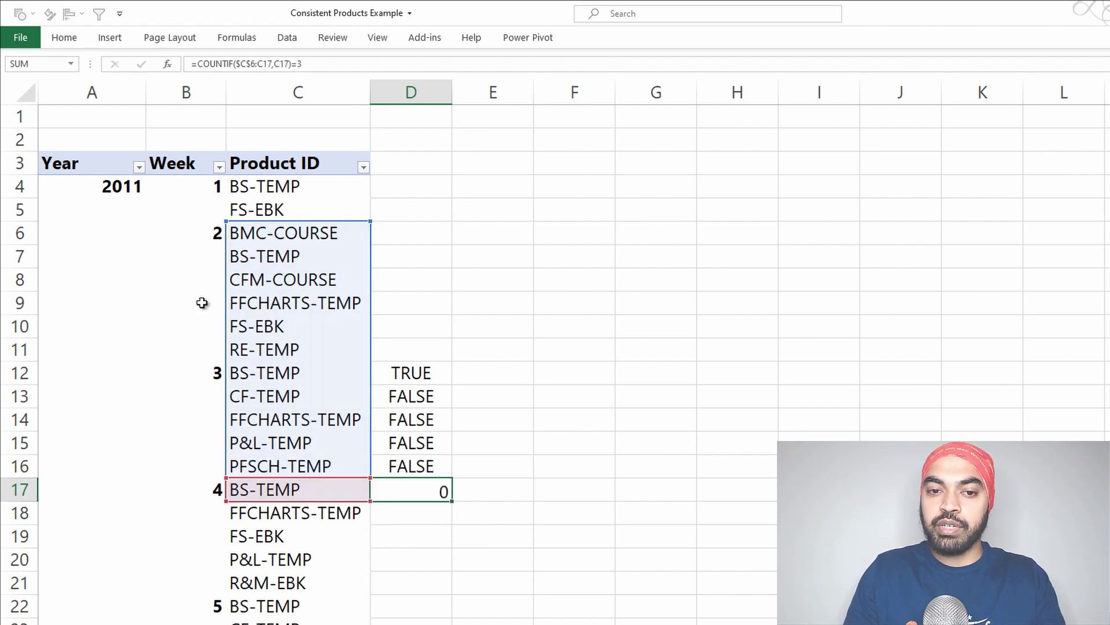
key("Return")
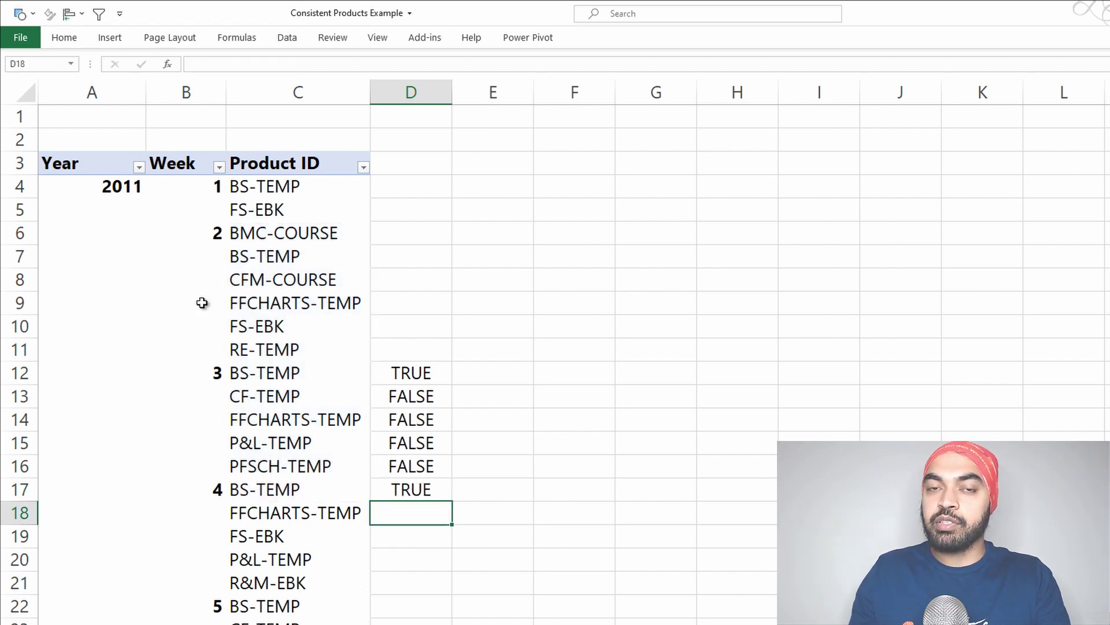
left_click(410, 489)
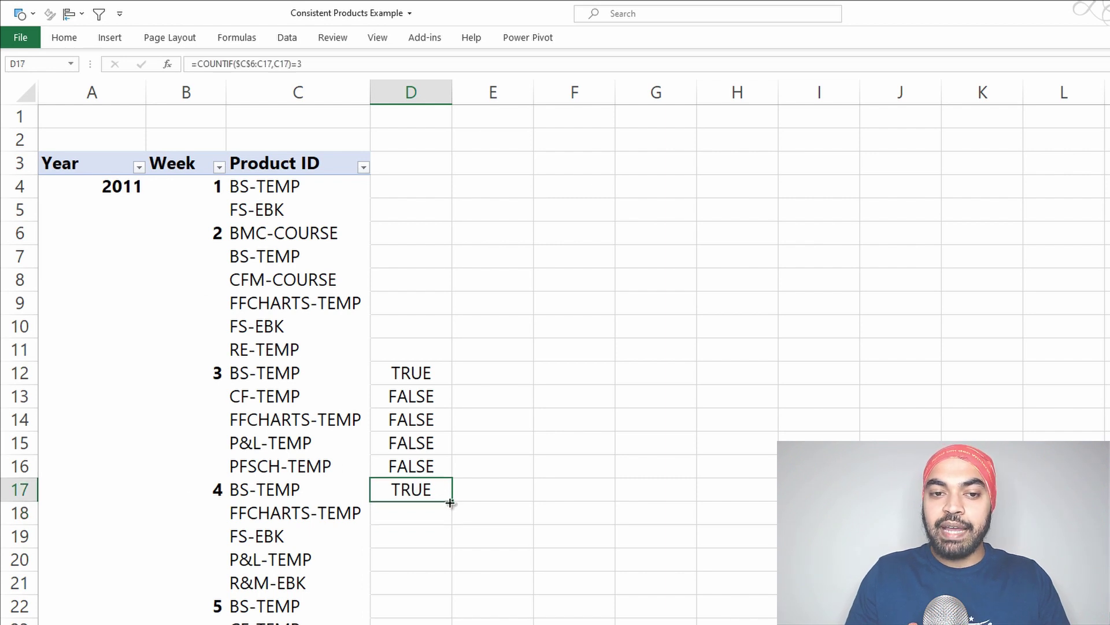
left_click_drag(452, 505, 452, 596)
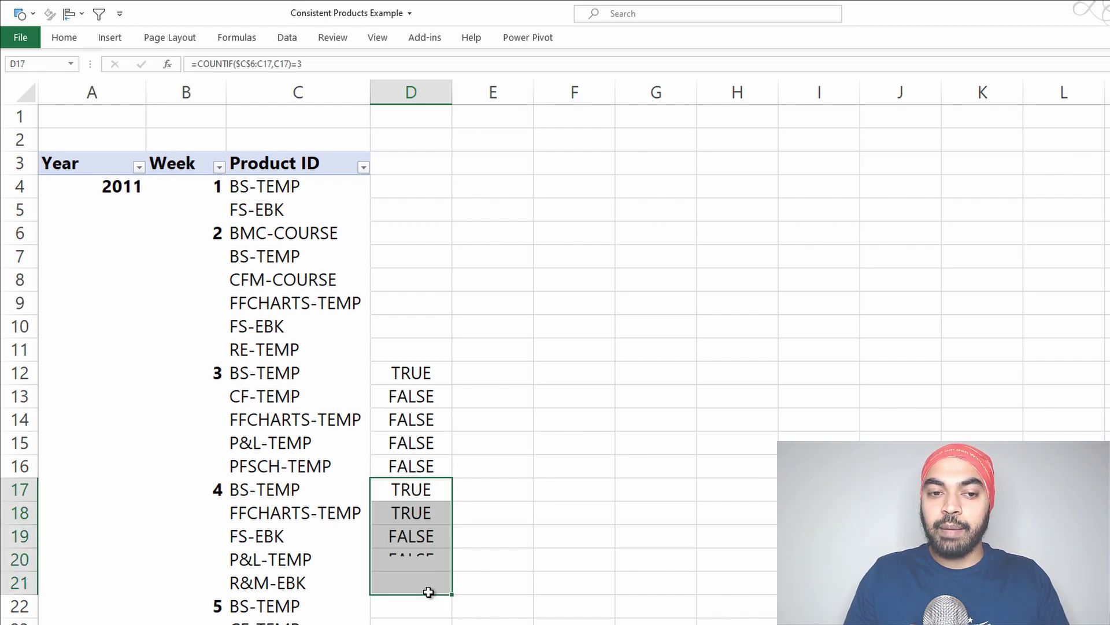
left_click(365, 563)
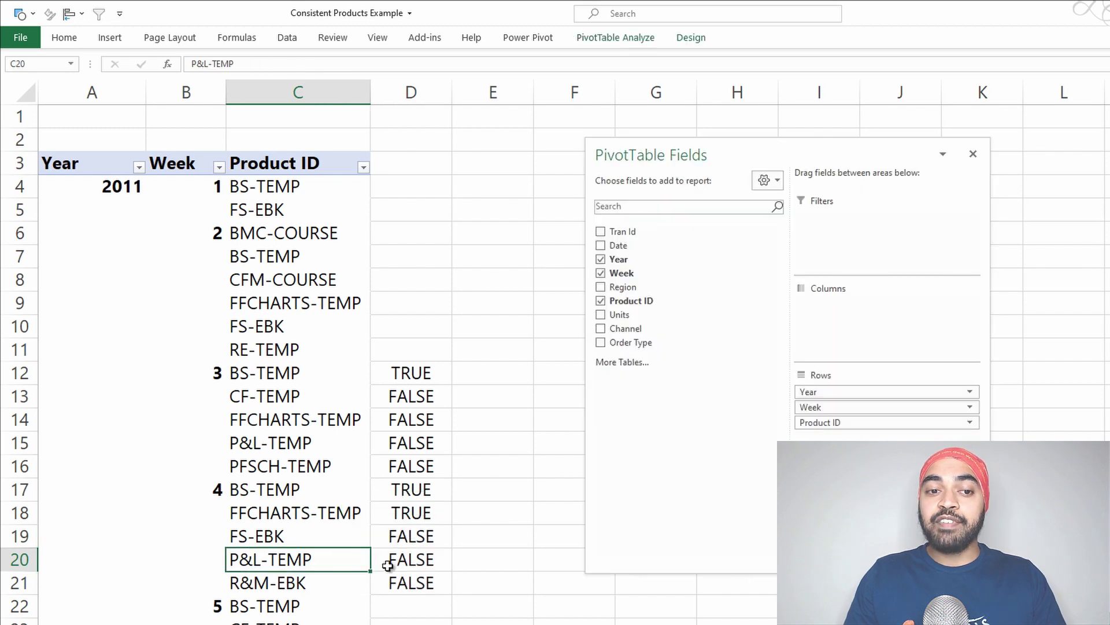
left_click(393, 563)
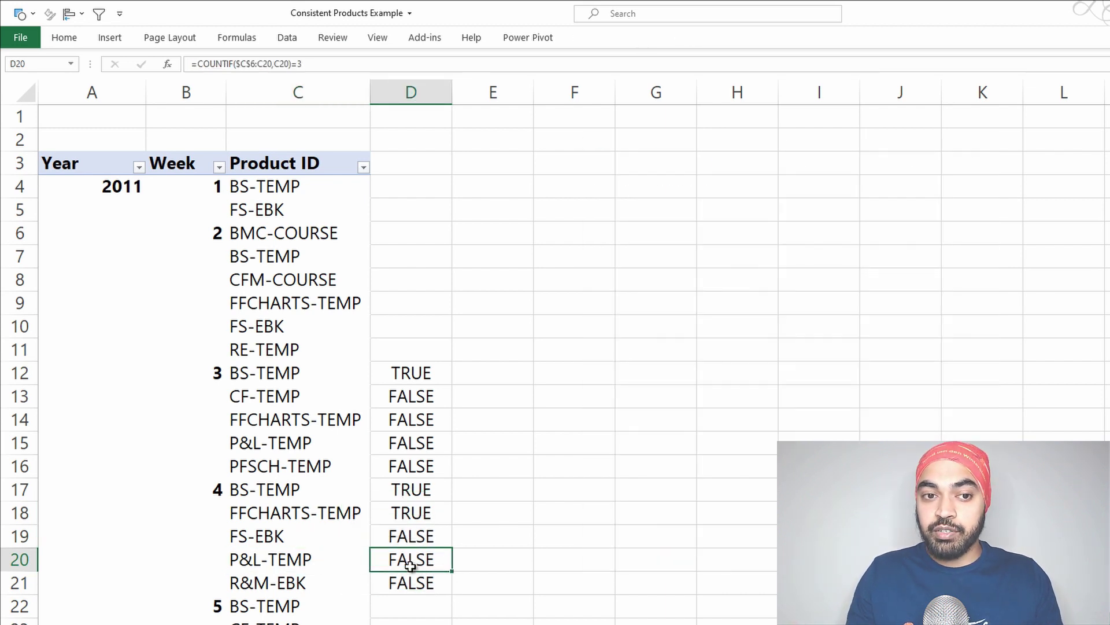
left_click(272, 493)
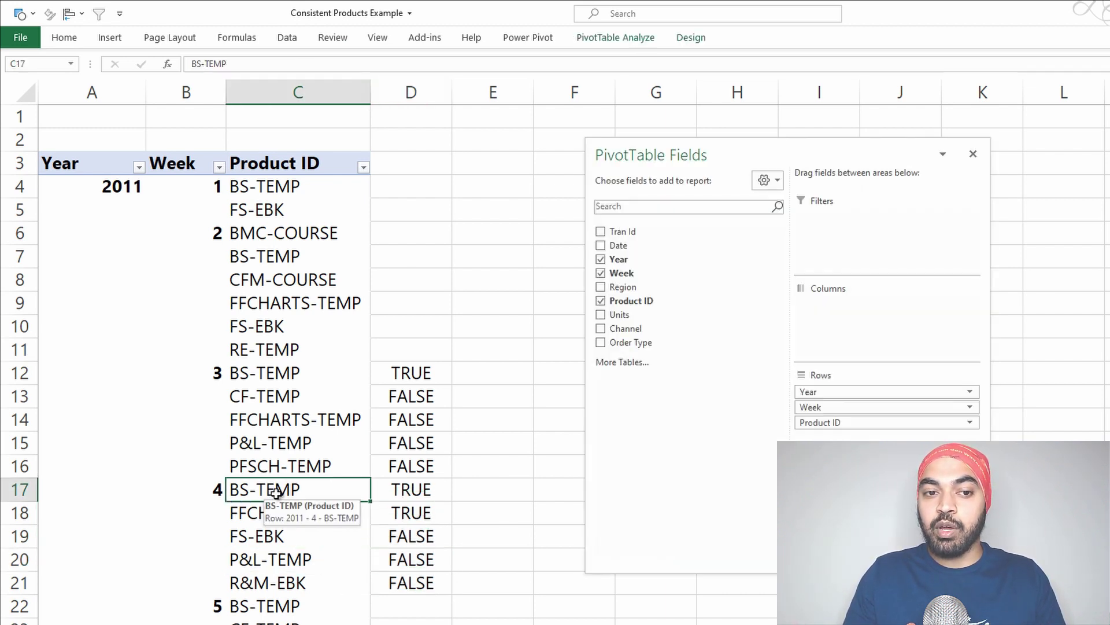
left_click(267, 379)
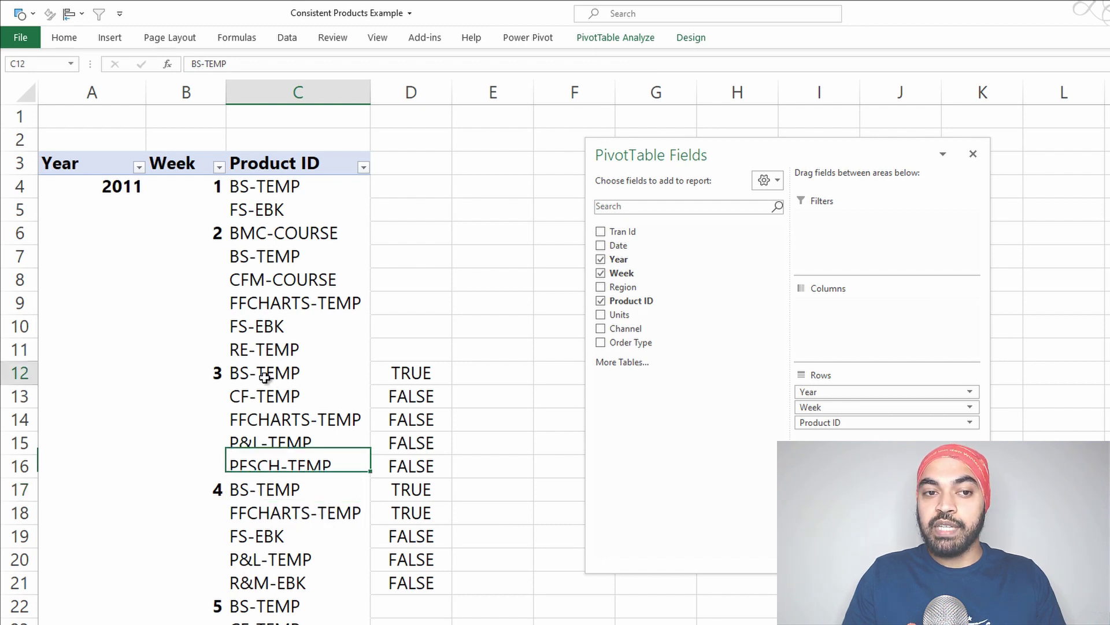
left_click(278, 260)
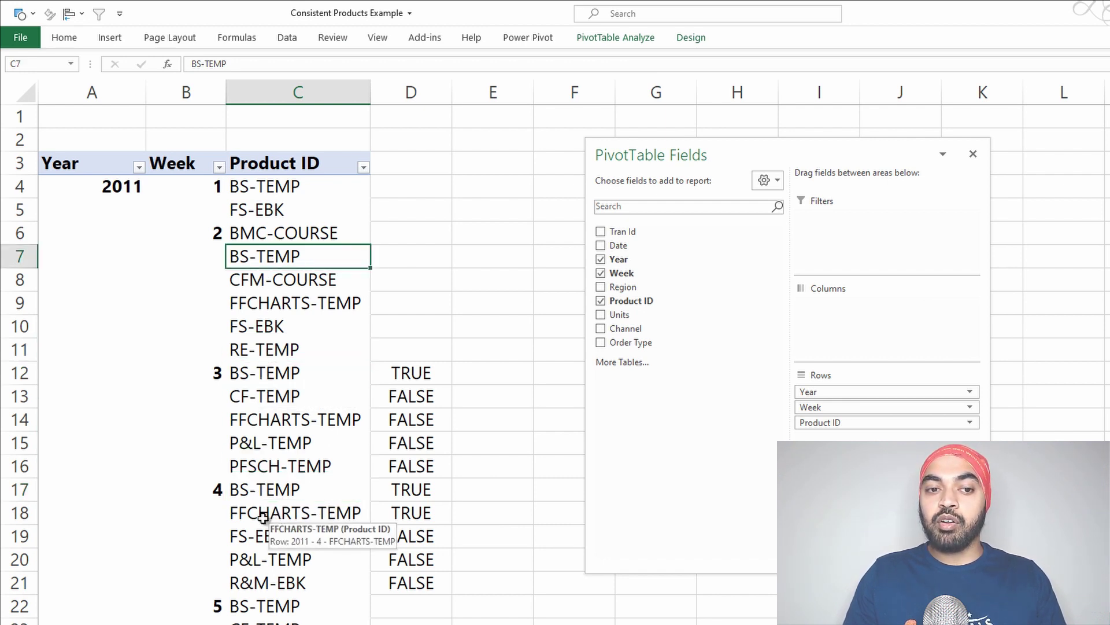
left_click(289, 516)
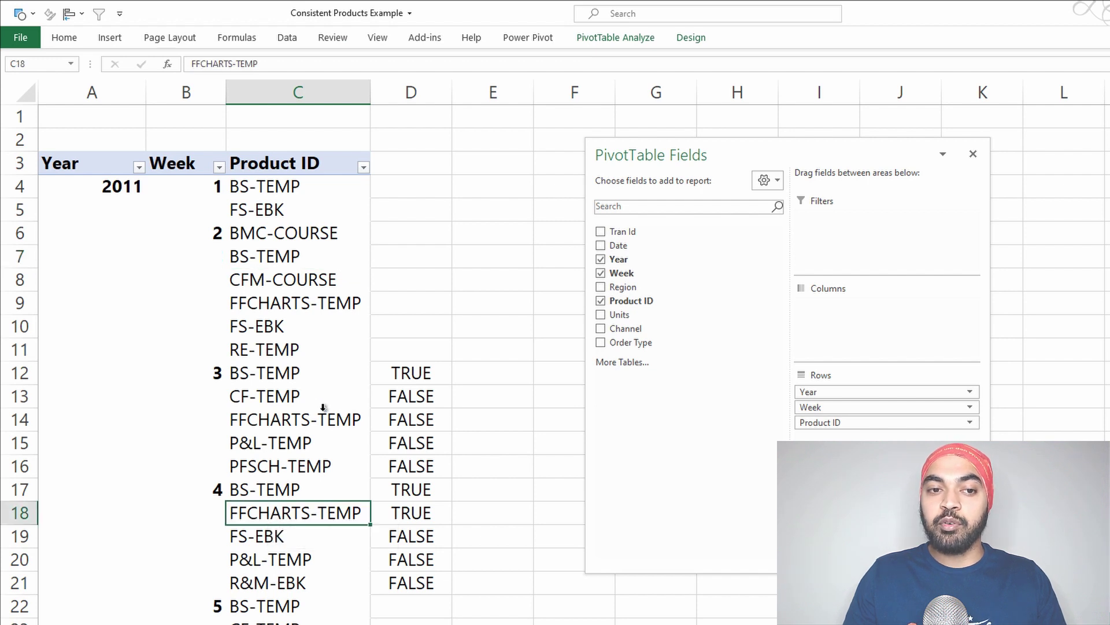
key("Up")
key("Up")
key("Up")
key("Up")
key("Up")
left_click(299, 308)
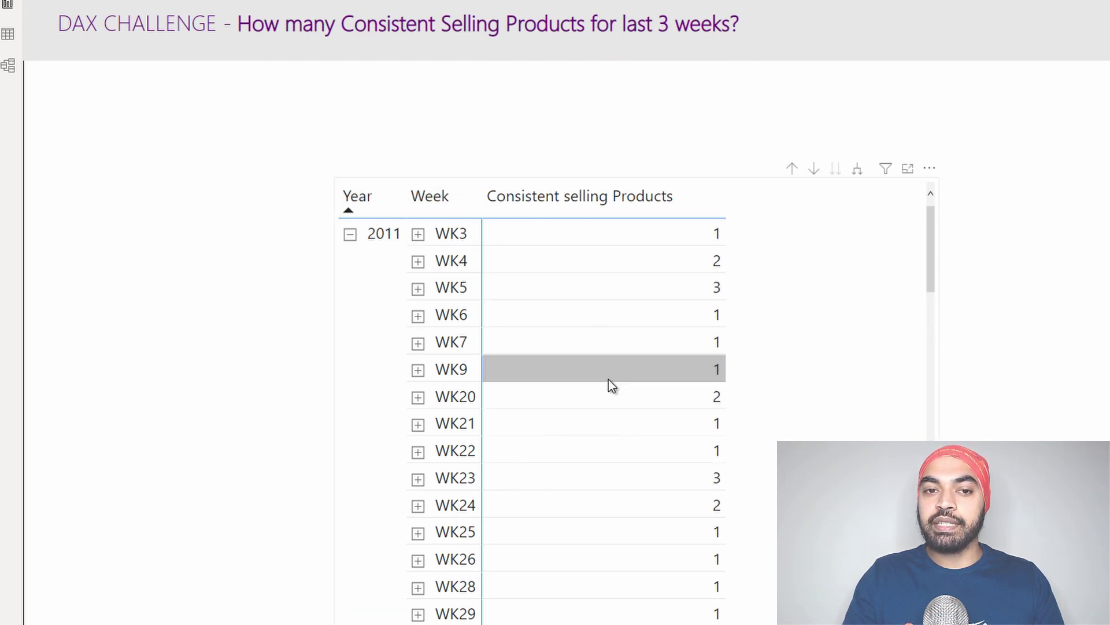
mouse_move(598, 261)
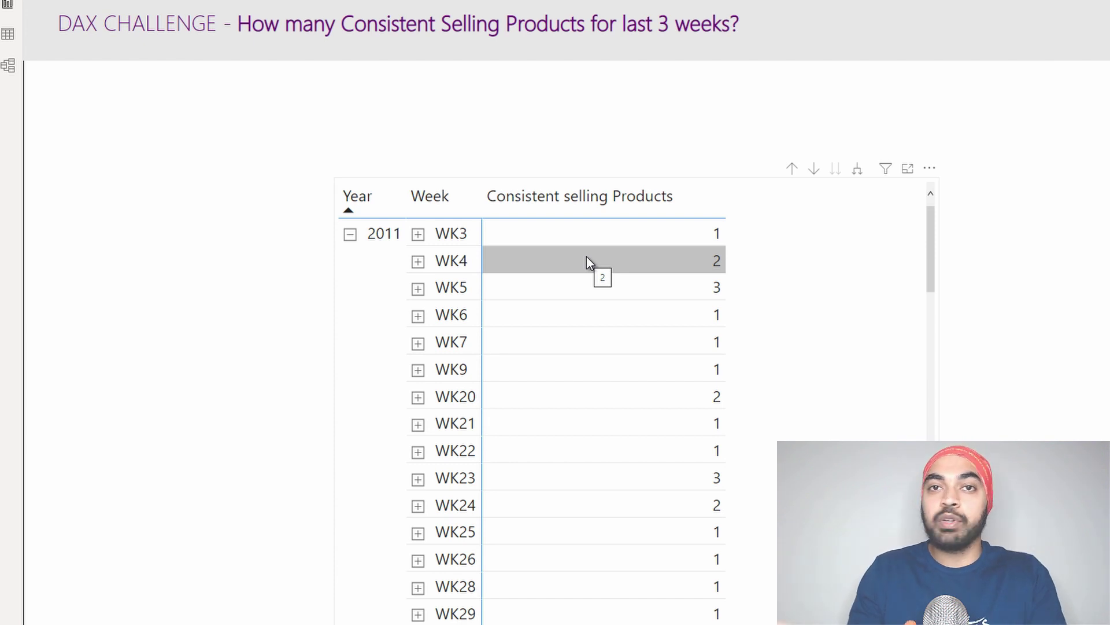
Expand WK4 in the matrix to show BS-TEMP and FFCHARTS-TEMP
left_click(417, 261)
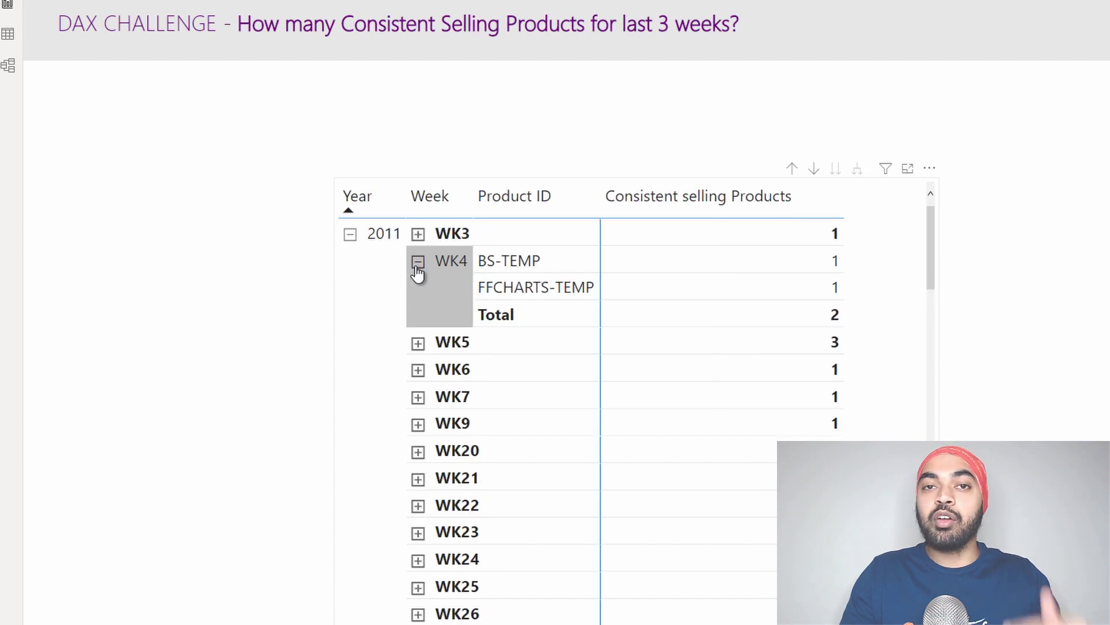